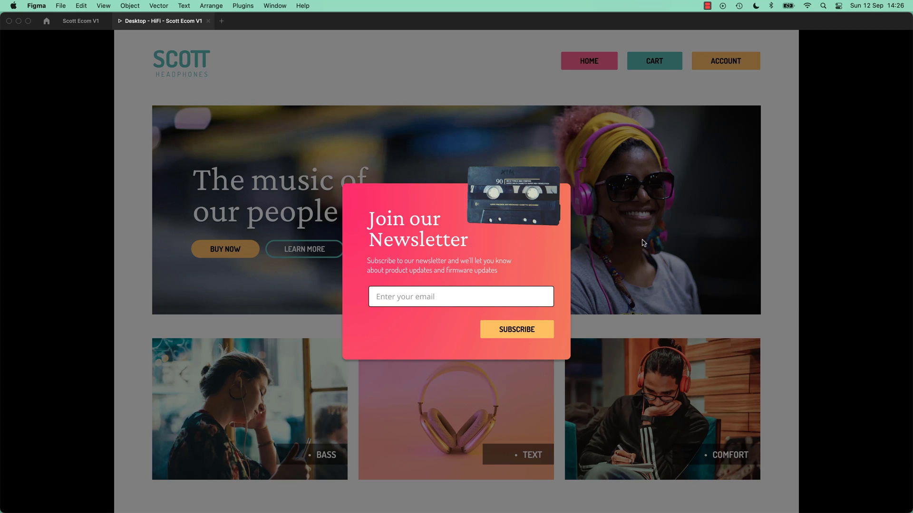
# - Click outside the Newsletter overlay in the prototype preview to dismiss it
pyautogui.click(676, 241)
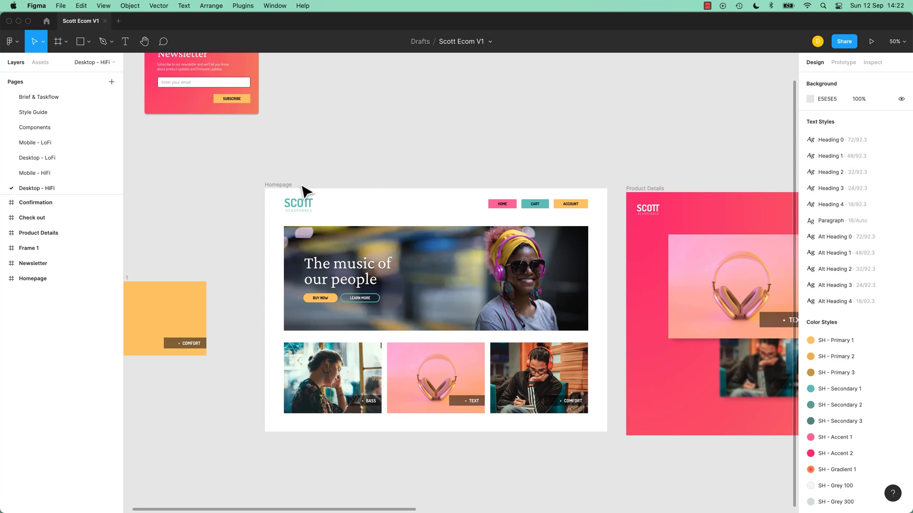
pyautogui.scroll(2, 342, 117)
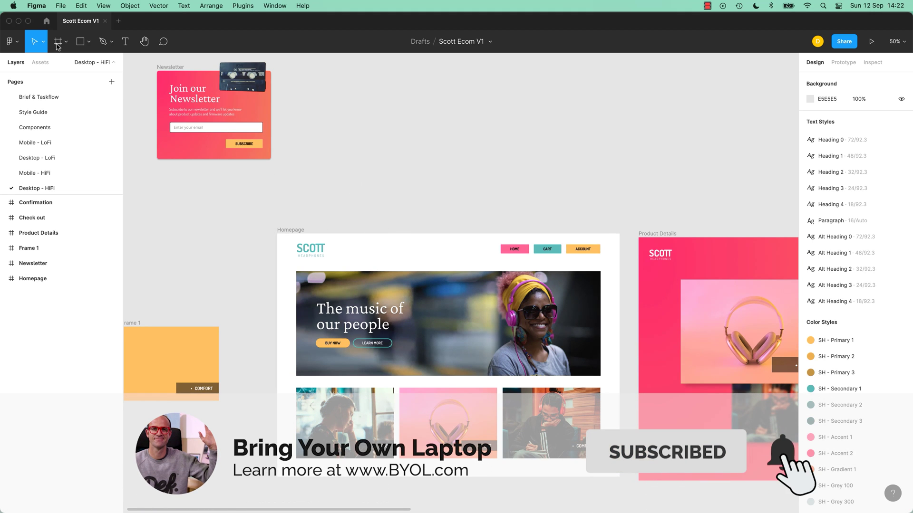
pyautogui.press('f')
pyautogui.moveTo(340, 84); pyautogui.dragTo(535, 185)
pyautogui.press('Delete')
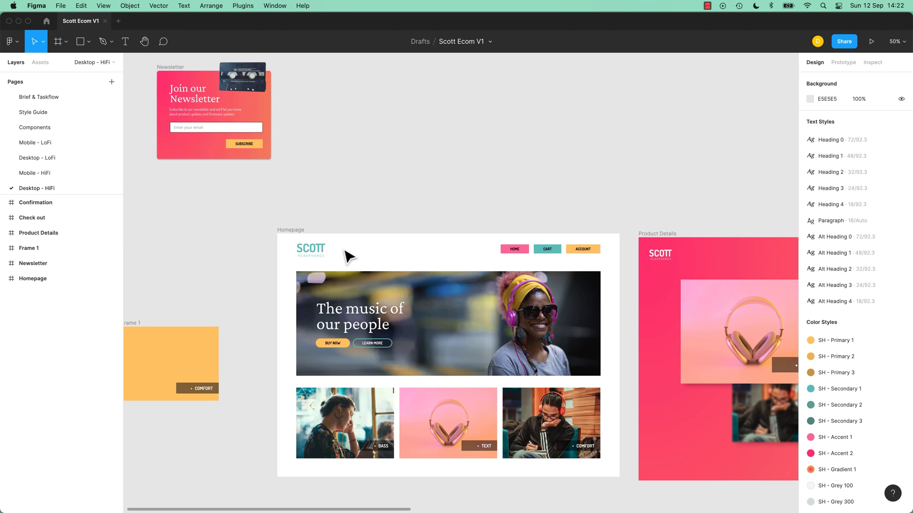
pyautogui.click(296, 231)
# - Connect the Homepage frame to Newsletter with an After delay trigger
pyautogui.click(846, 63)
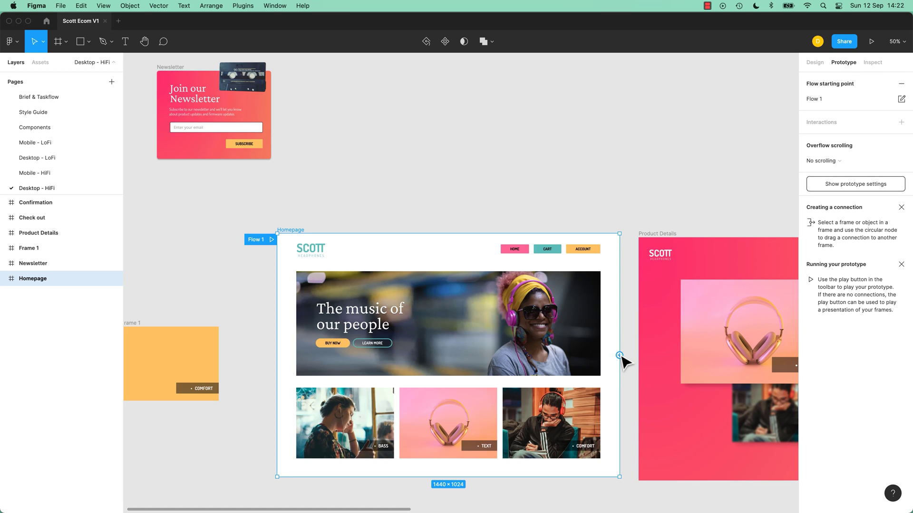
pyautogui.moveTo(619, 355)
pyautogui.mouseDown()
pyautogui.moveTo(478, 157)
pyautogui.moveTo(265, 149)
pyautogui.mouseUp()
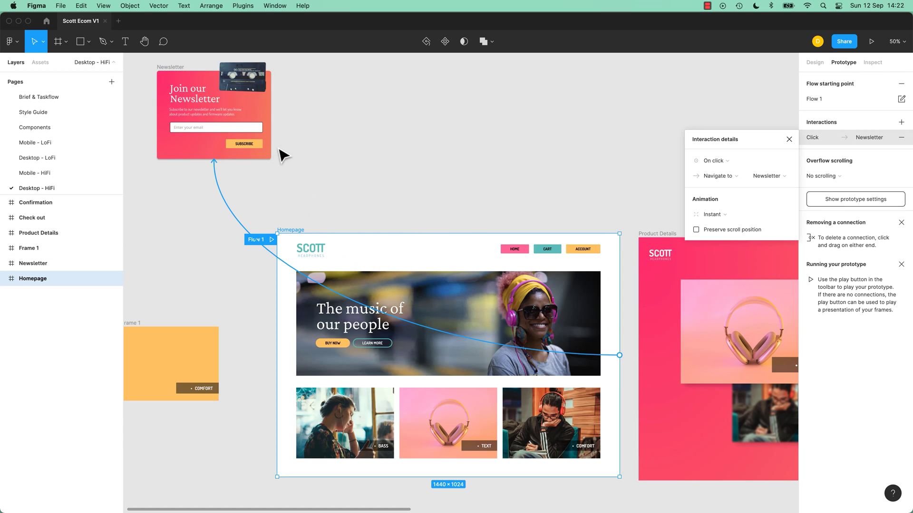
pyautogui.click(735, 162)
pyautogui.click(730, 280)
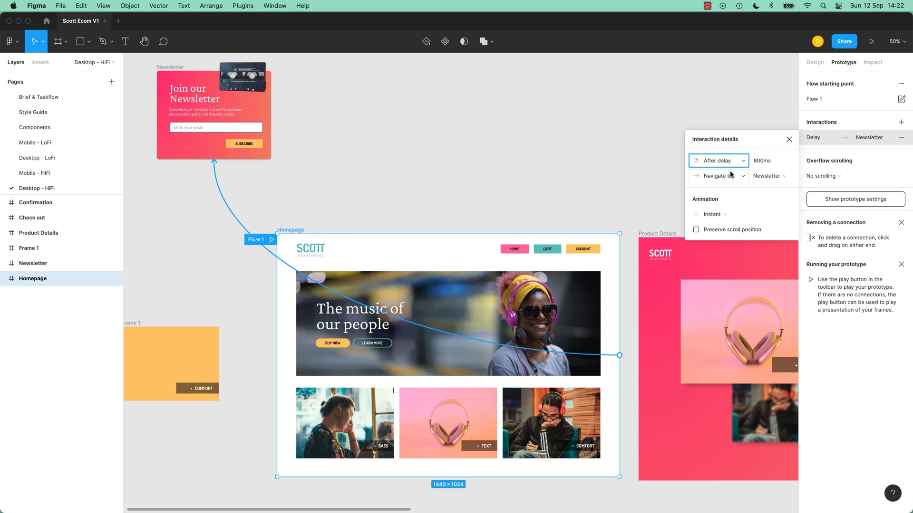
# - Set the delay to 4000ms and the action to Open overlay
pyautogui.click(761, 160)
pyautogui.write('400')
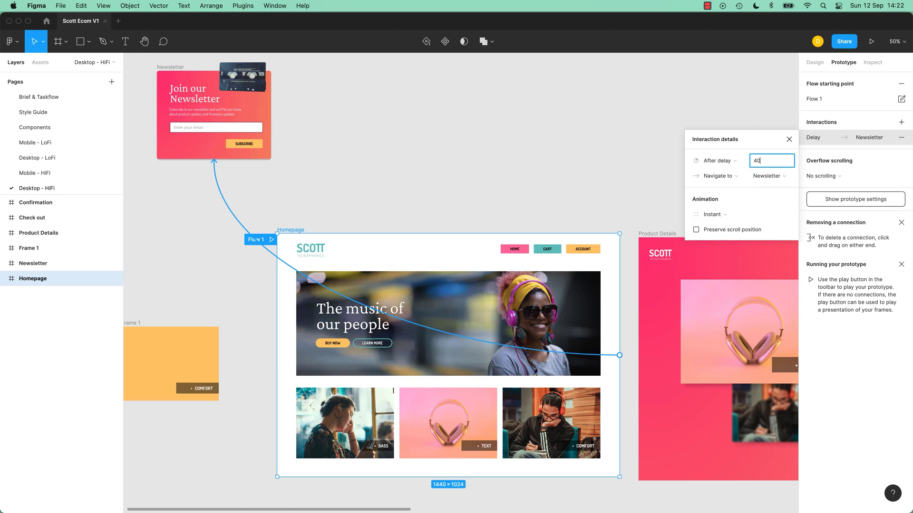
pyautogui.press('Tab')
pyautogui.hotkey('shift', 'Tab')
pyautogui.click(762, 161)
pyautogui.press('Tab')
pyautogui.click(726, 179)
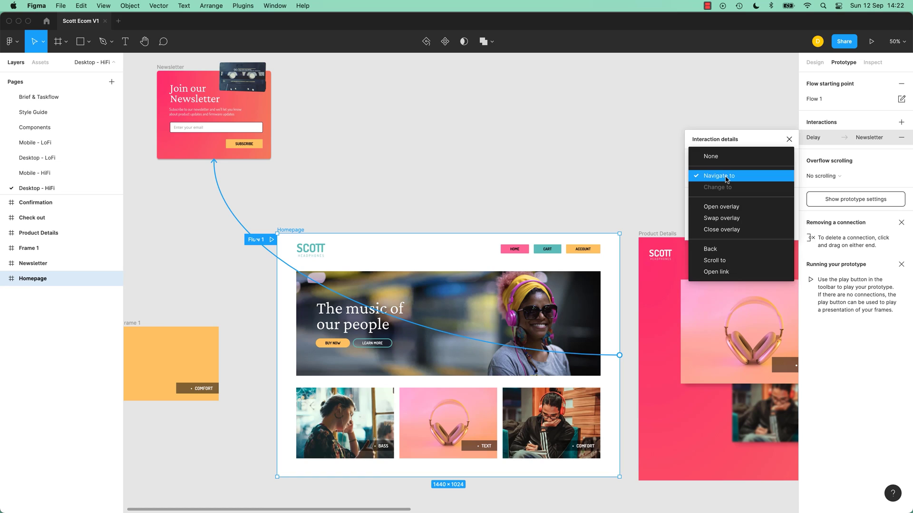
pyautogui.click(721, 211)
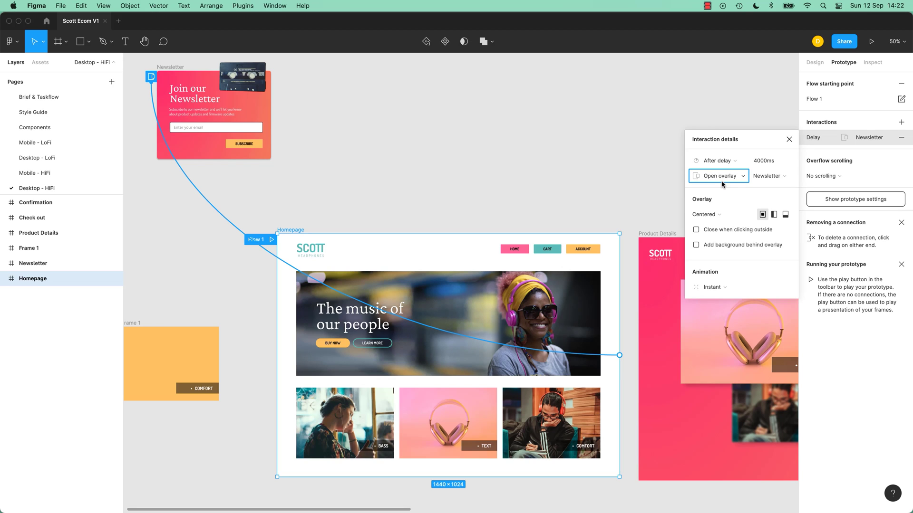
pyautogui.click(872, 43)
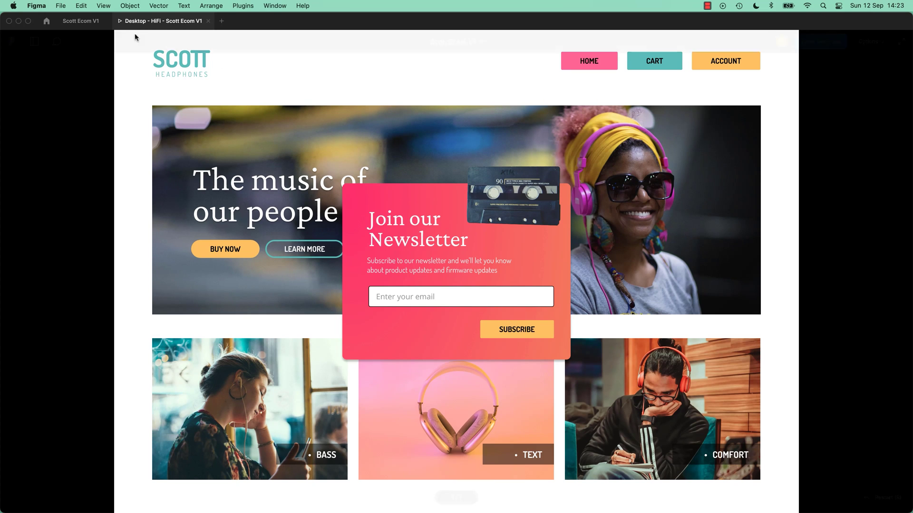
pyautogui.click(81, 21)
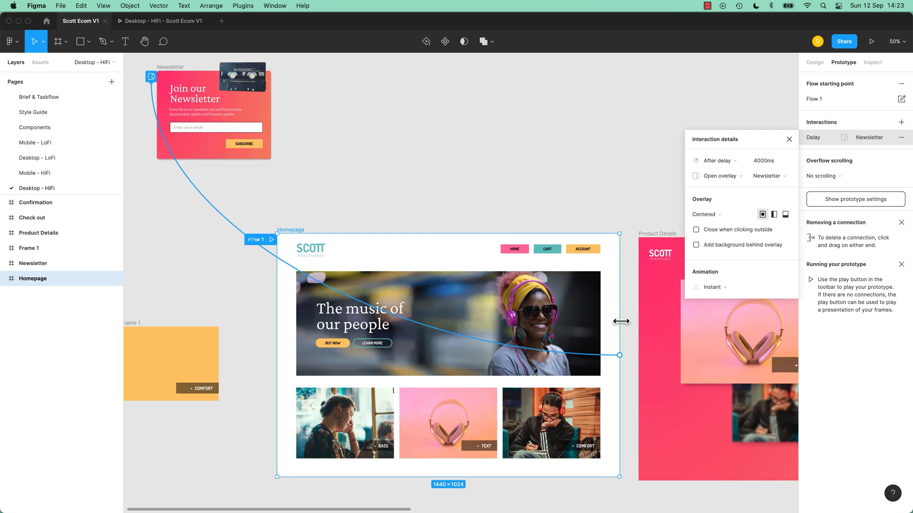
# - Make the overlay close on outside click, with a 50% backdrop and Dissolve animation
pyautogui.moveTo(619, 355); pyautogui.dragTo(613, 364)
pyautogui.click(696, 230)
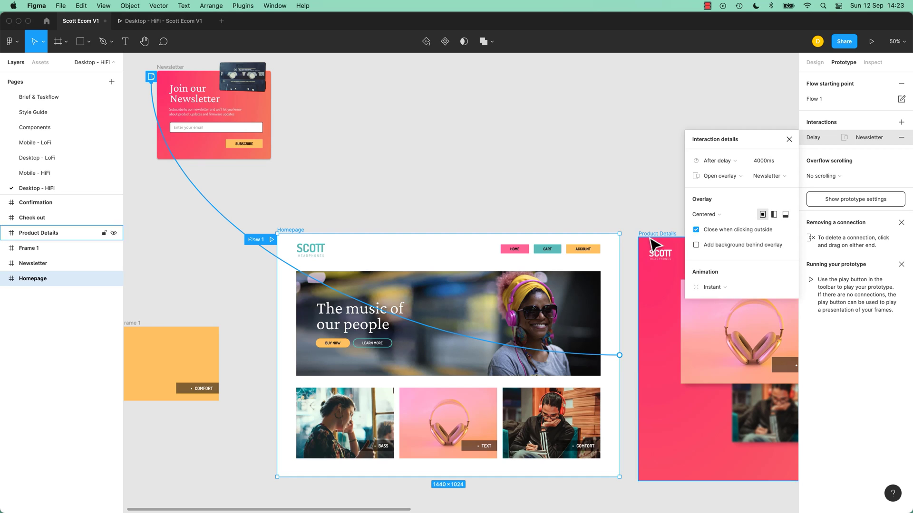
pyautogui.click(696, 245)
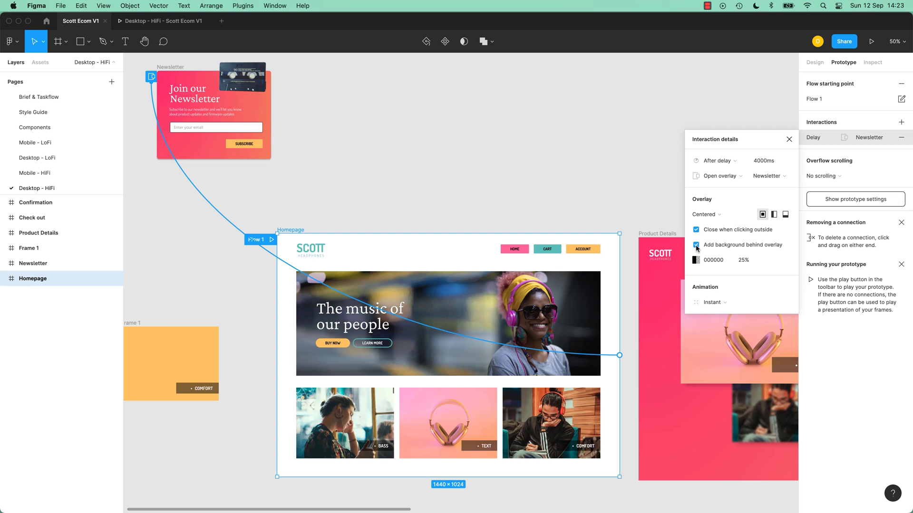
pyautogui.click(743, 261)
pyautogui.write('100')
pyautogui.press('Tab')
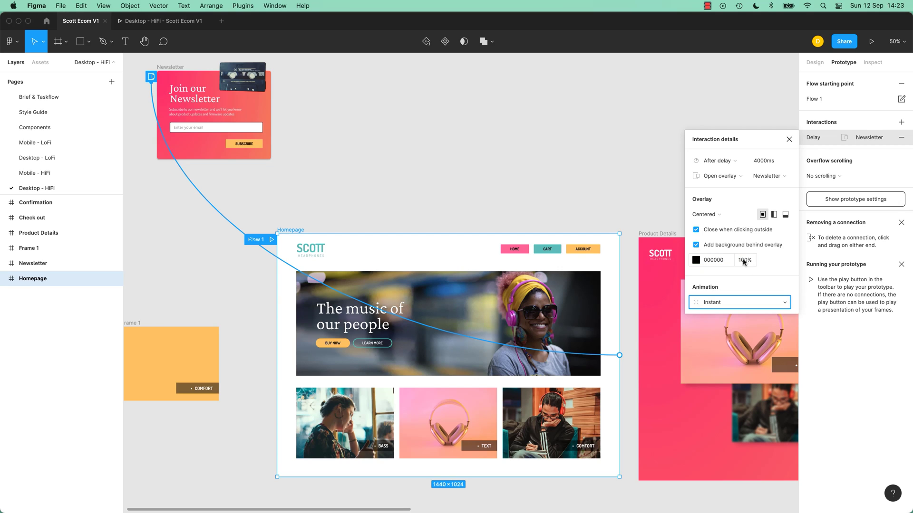
pyautogui.click(745, 262)
pyautogui.write('50')
pyautogui.press('Tab')
pyautogui.click(726, 306)
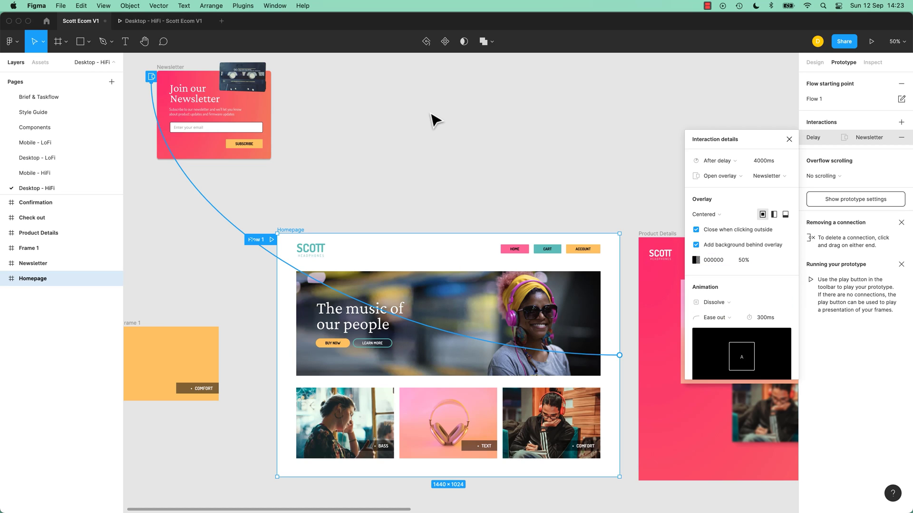
pyautogui.click(373, 147)
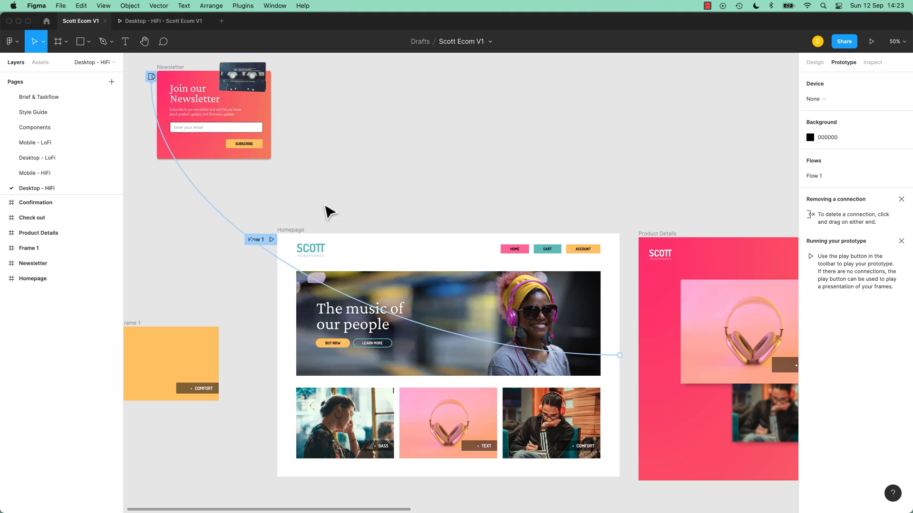
pyautogui.click(298, 234)
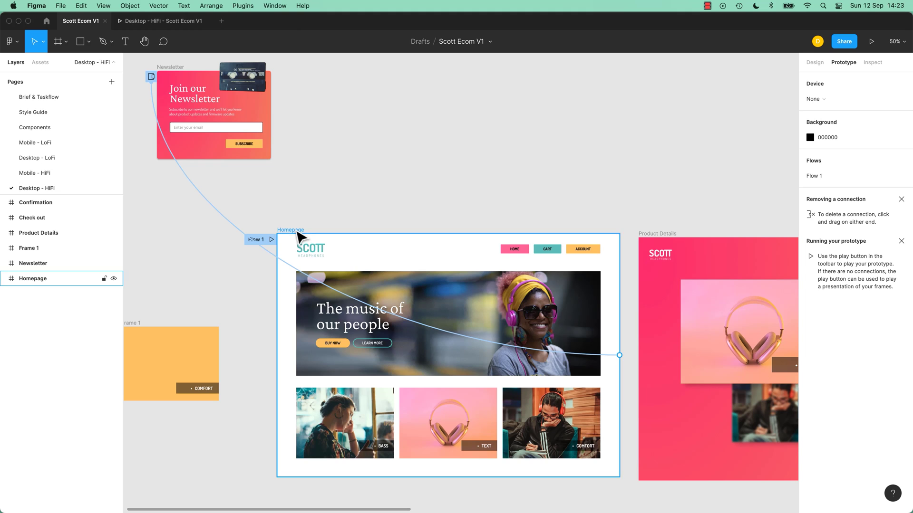
pyautogui.click(871, 42)
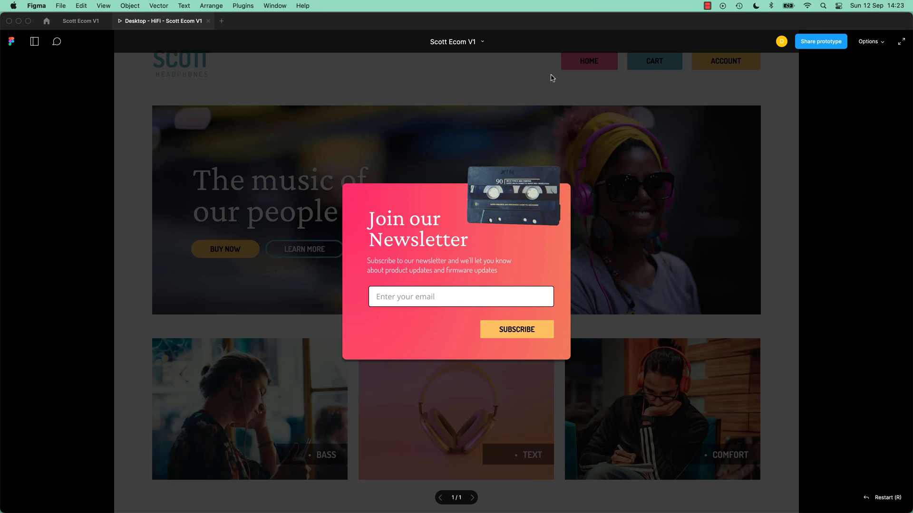
pyautogui.click(469, 124)
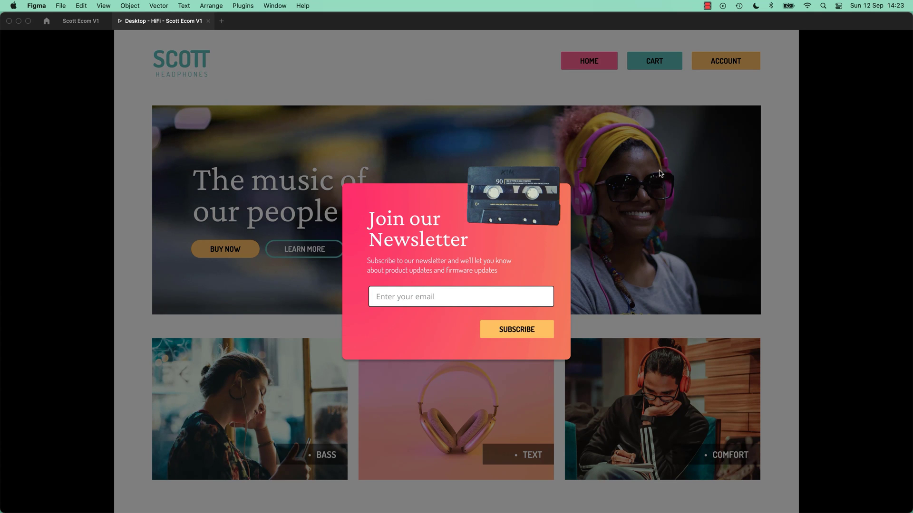
pyautogui.click(621, 182)
# - Return to the design editor and review Homepage's timed Newsletter interaction
pyautogui.click(87, 25)
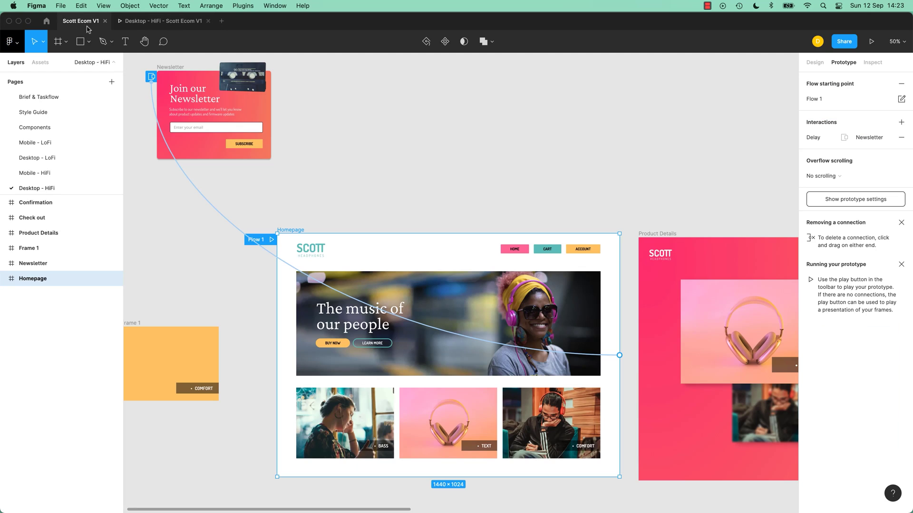
pyautogui.click(612, 360)
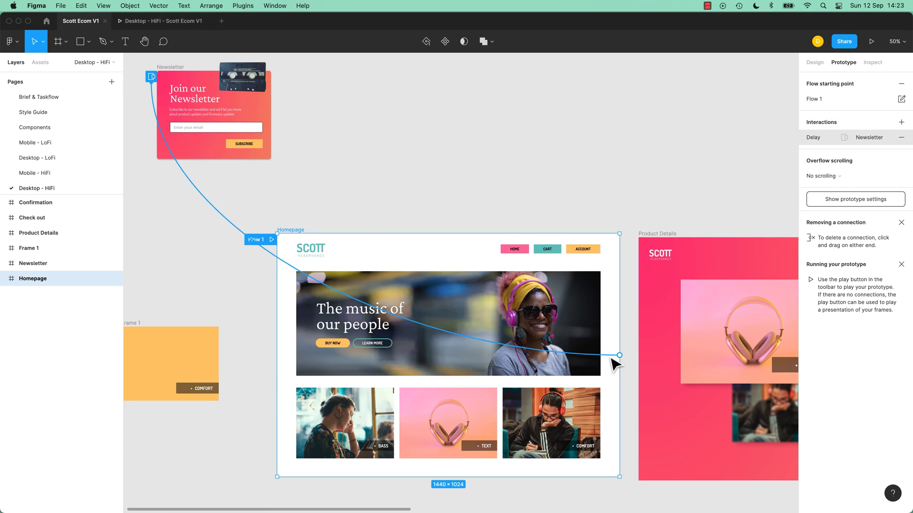
pyautogui.click(547, 195)
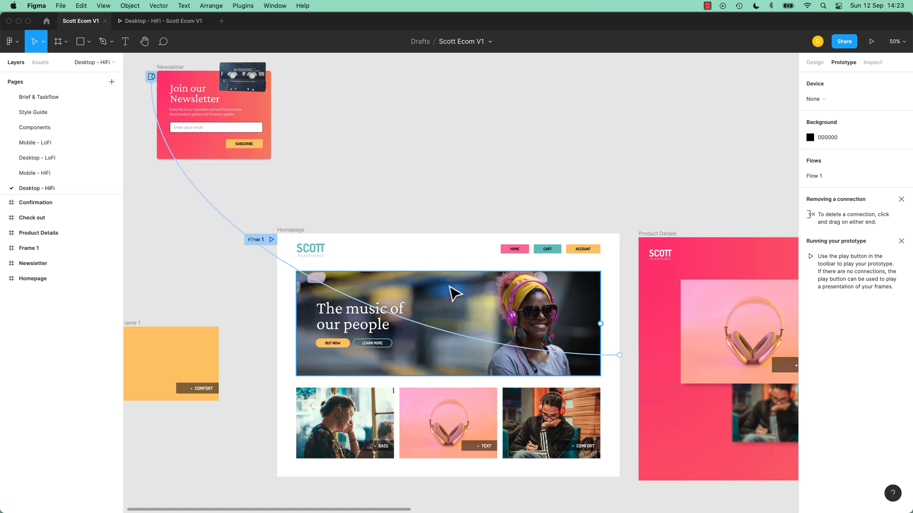
# - Link the BUY NOW button to Newsletter with On click and Open overlay
pyautogui.click(336, 343)
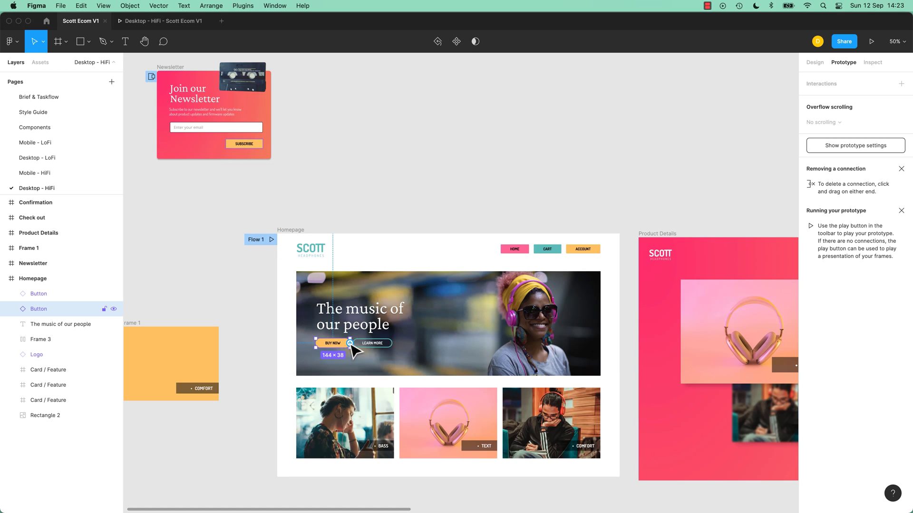
pyautogui.moveTo(350, 343); pyautogui.dragTo(267, 165)
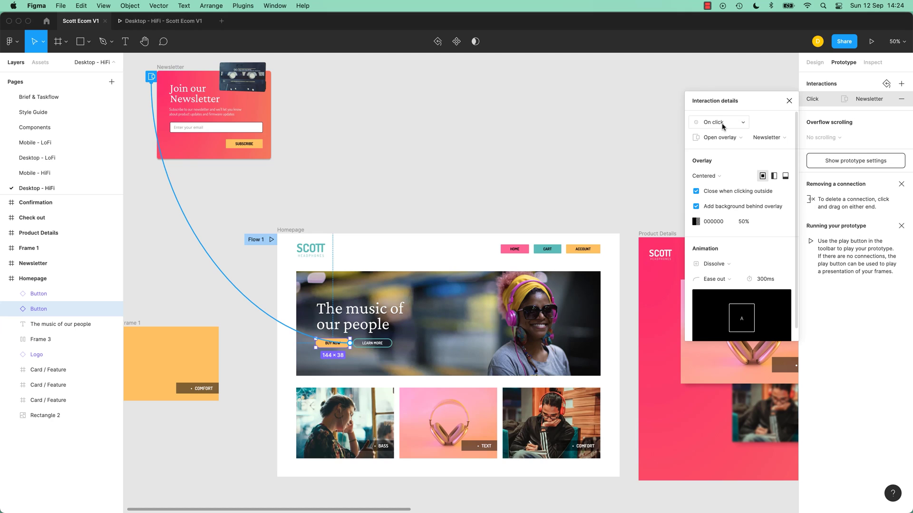
pyautogui.click(722, 125)
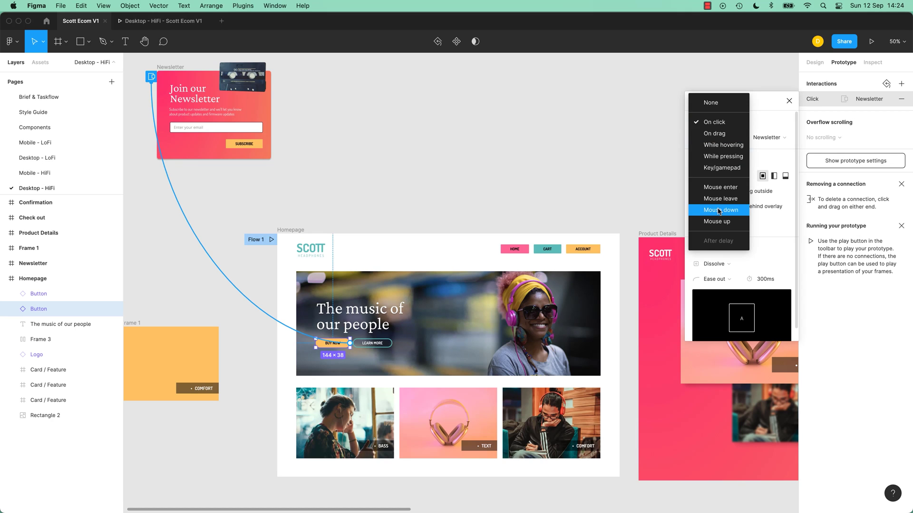
pyautogui.click(716, 123)
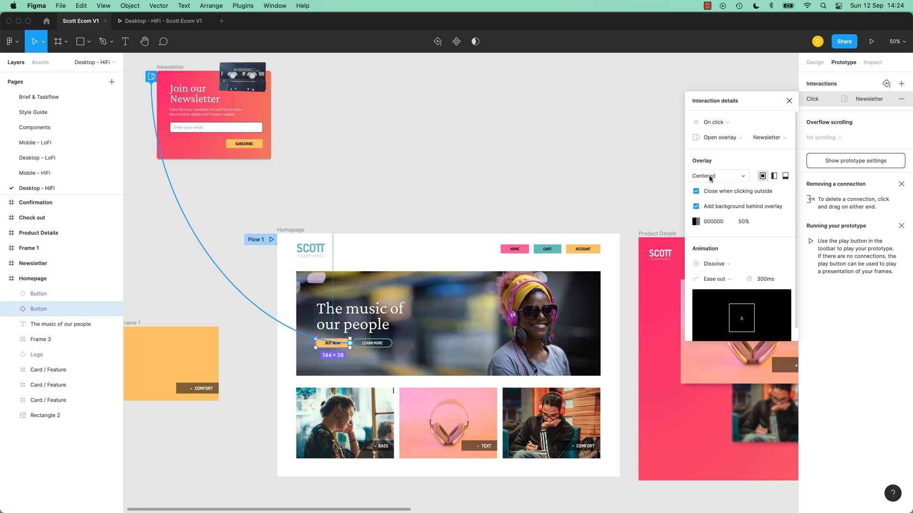
pyautogui.click(718, 138)
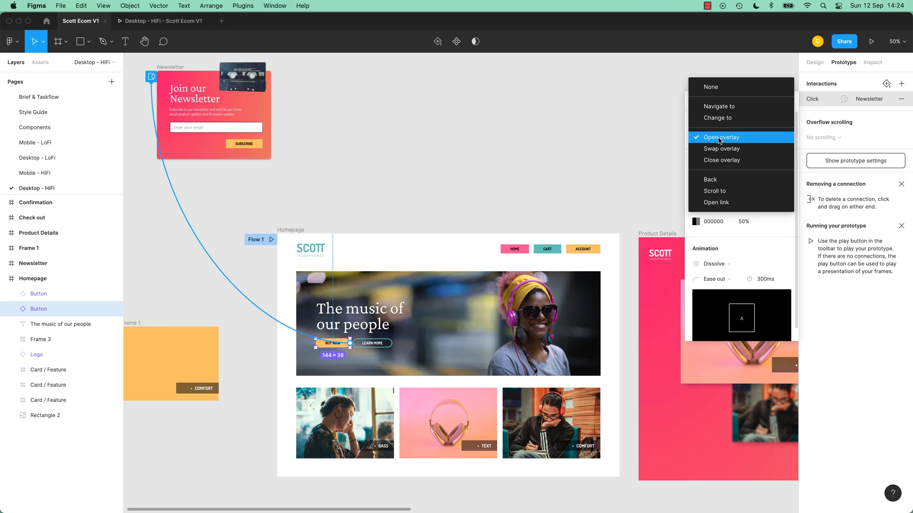
pyautogui.click(720, 108)
pyautogui.click(722, 139)
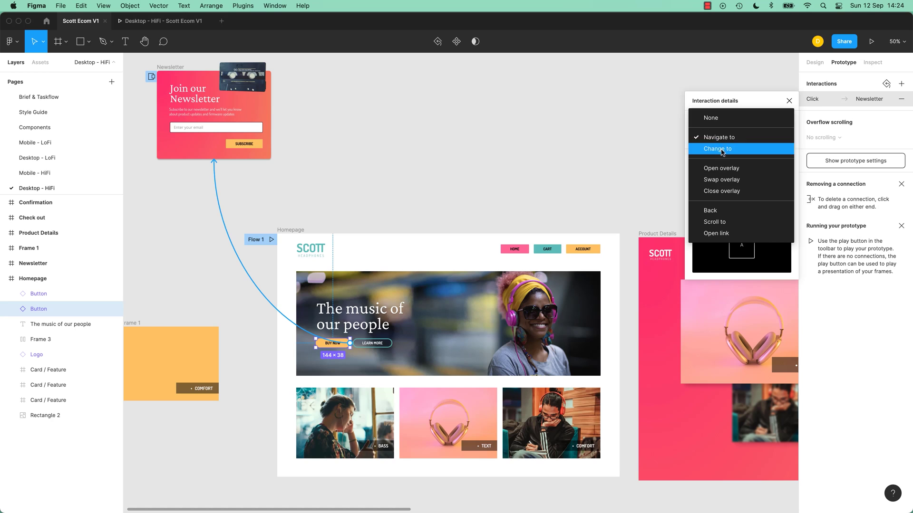
pyautogui.click(717, 168)
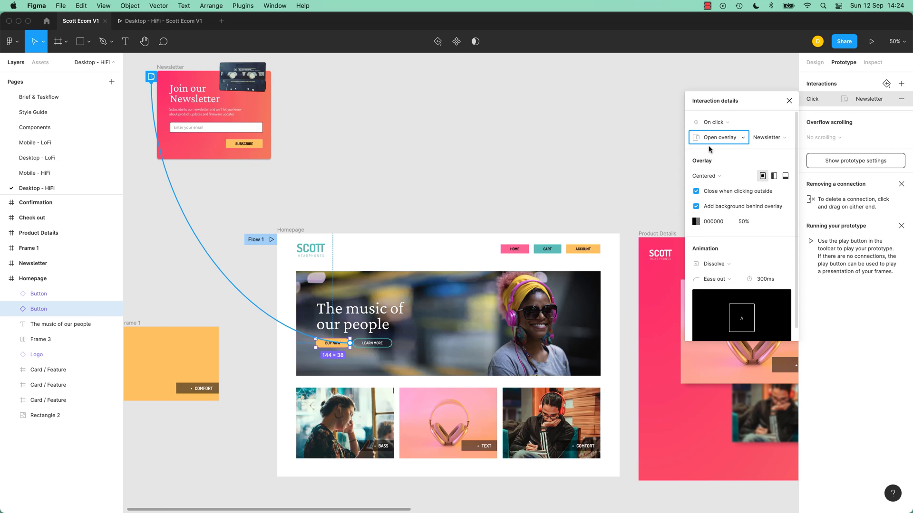
pyautogui.click(383, 171)
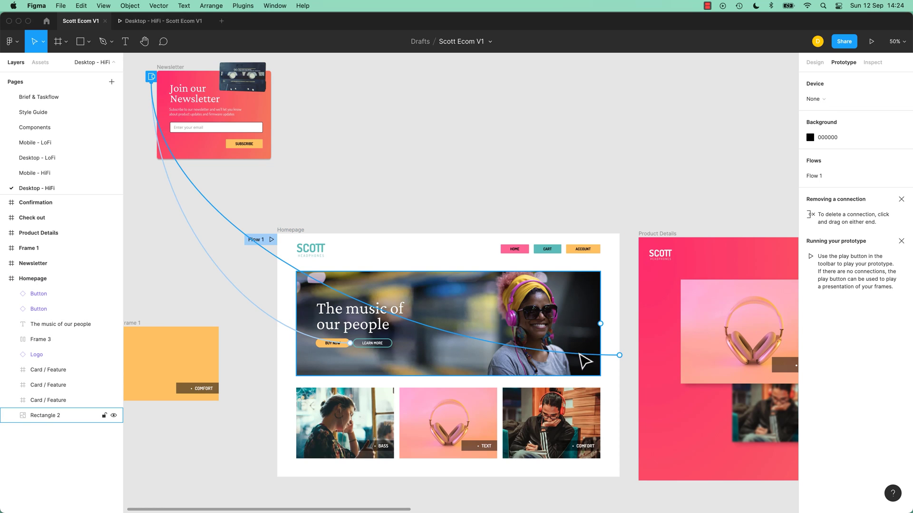
# - Delete Homepage's After delay Newsletter interaction, keeping the BUY NOW one
pyautogui.click(579, 354)
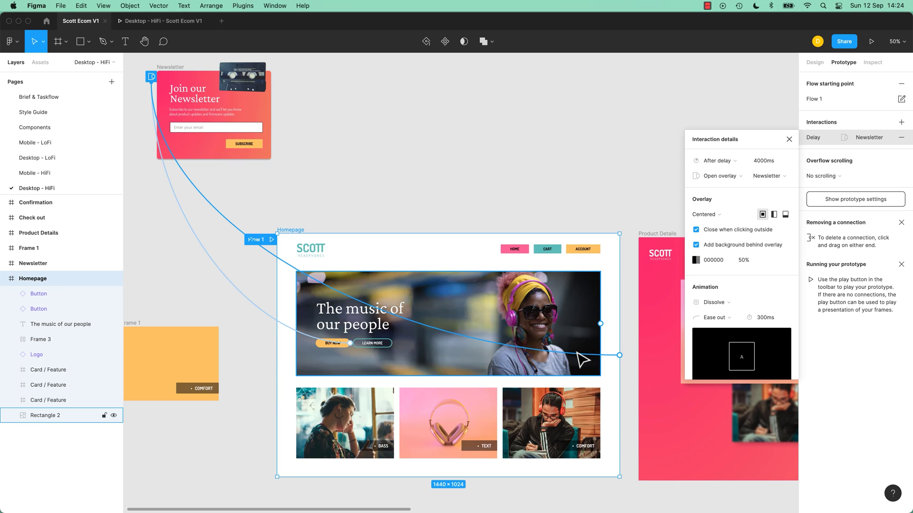
pyautogui.press('Delete')
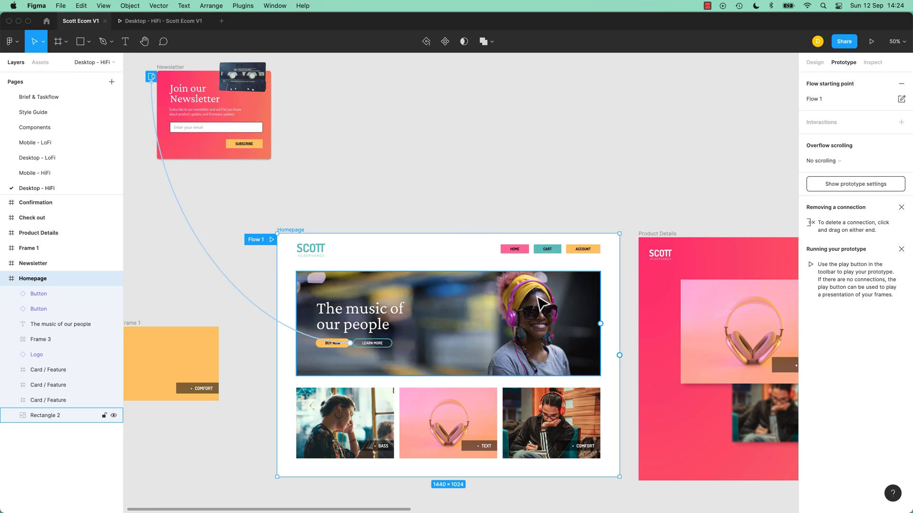
pyautogui.click(335, 346)
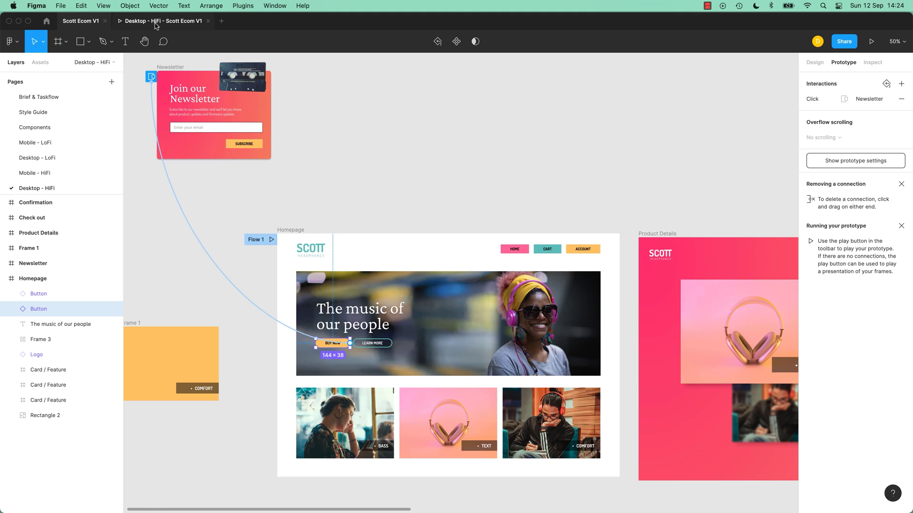
# - Test in the prototype preview that BUY NOW opens the Newsletter overlay
pyautogui.click(160, 23)
pyautogui.click(250, 61)
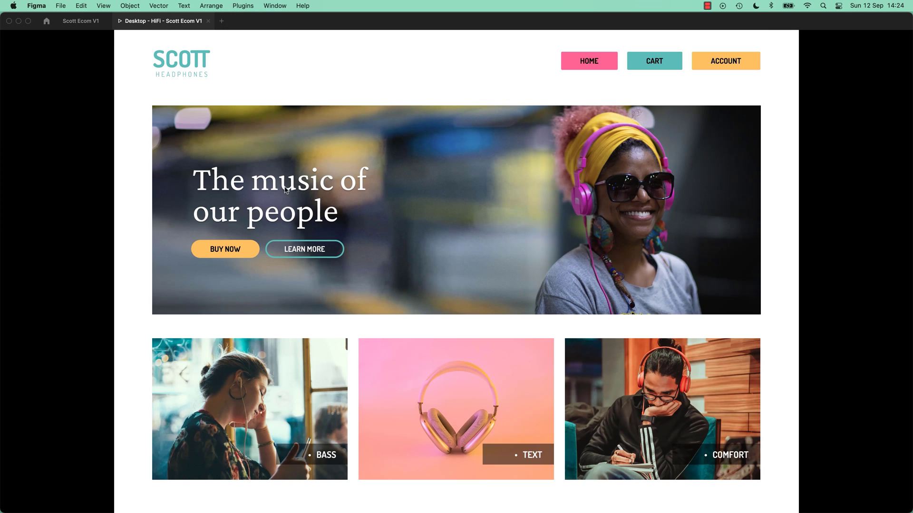
pyautogui.click(234, 254)
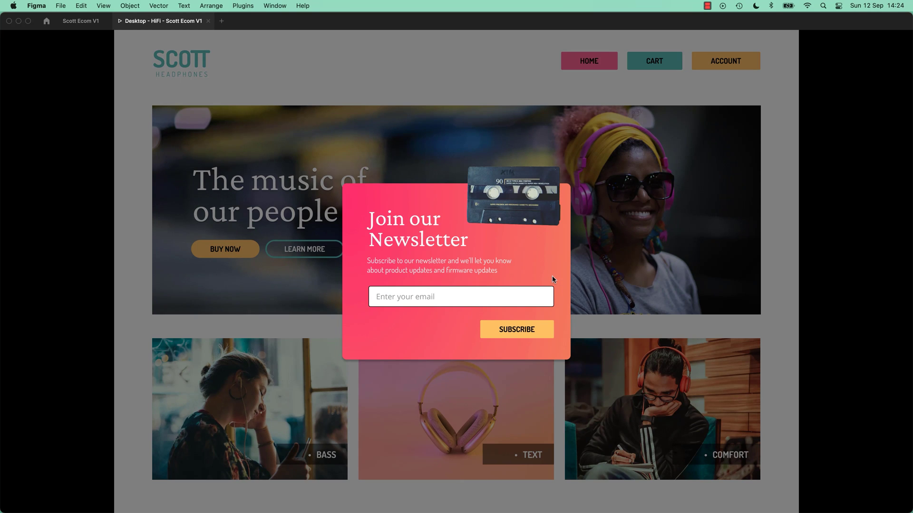
# - Switch to Chrome and browse the Pinterest Pop-up Inspiration board
pyautogui.press('super+Tab')
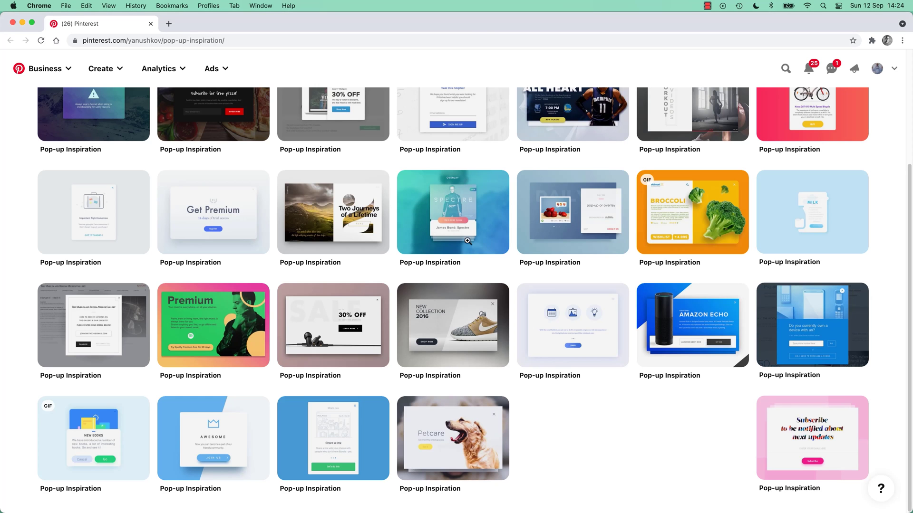
pyautogui.scroll(4, 618, 390)
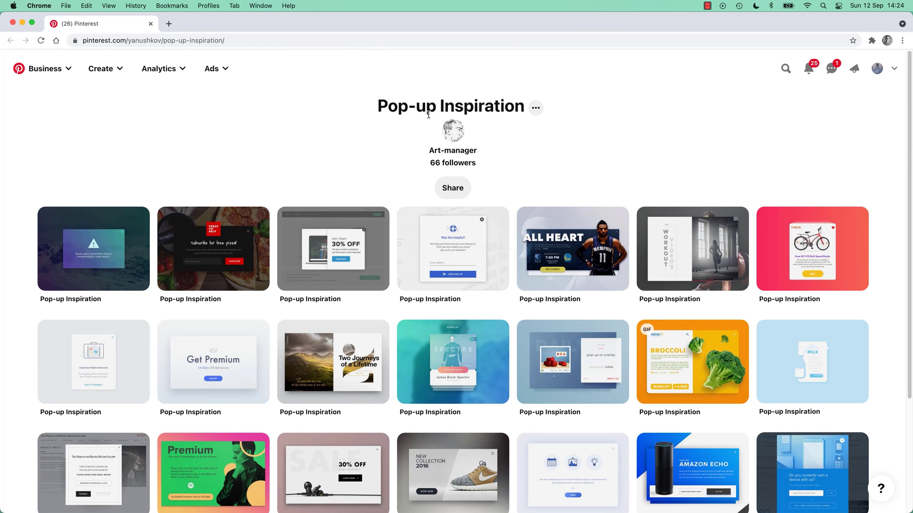
pyautogui.scroll(-1, 375, 161)
pyautogui.scroll(-2, 213, 223)
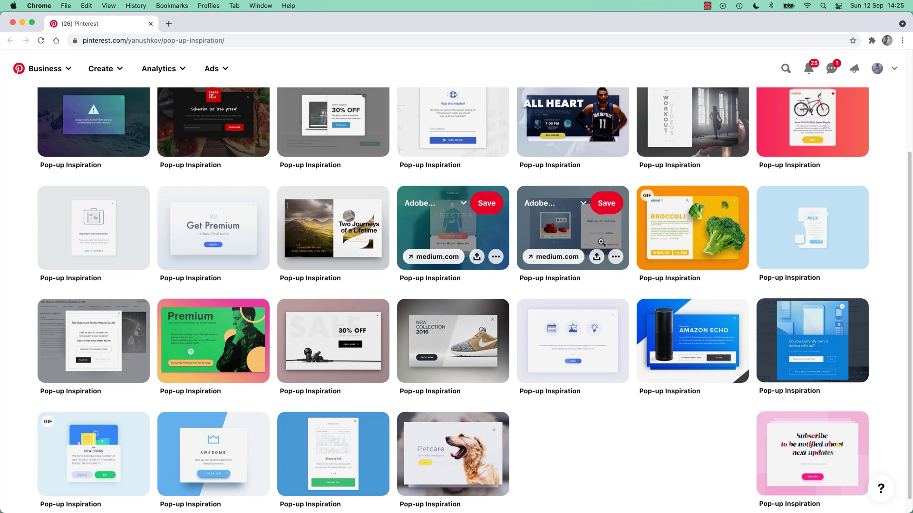
pyautogui.scroll(-1, 585, 419)
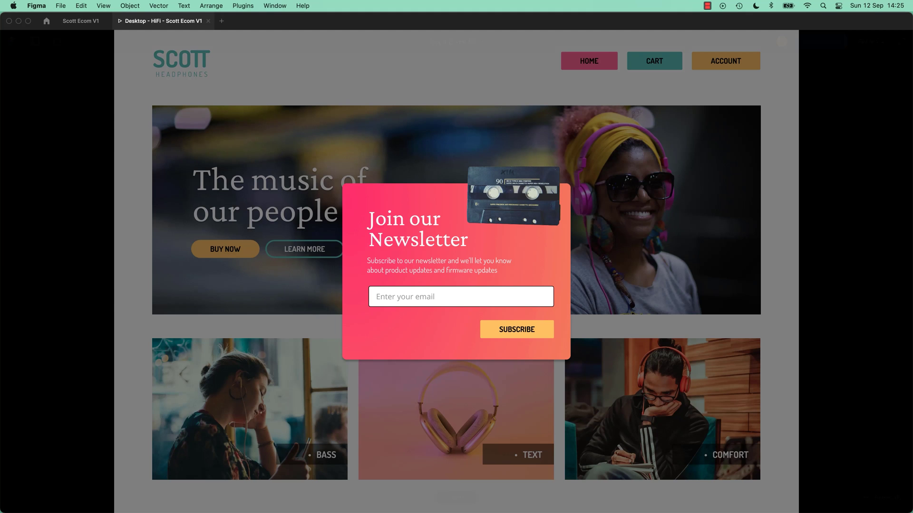
# - Click outside the Newsletter overlay in the prototype to close it
pyautogui.click(650, 296)
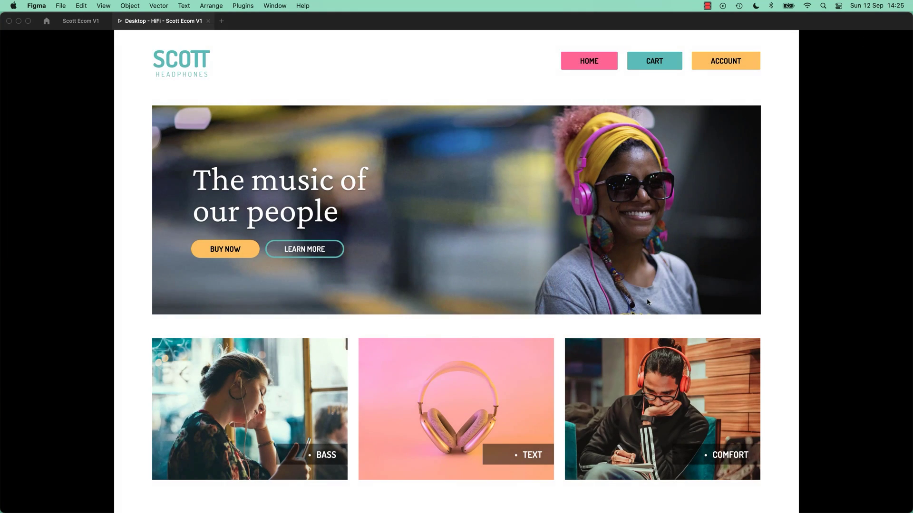